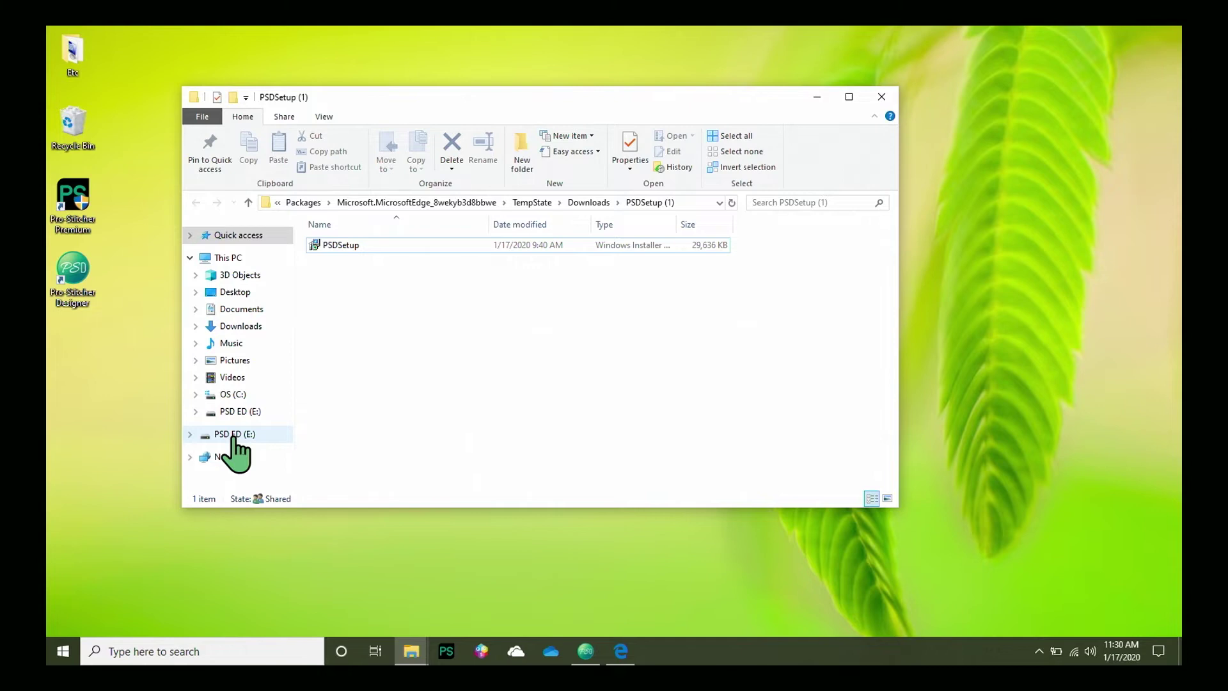
Copy the PSDSetup installer file and paste it onto the PSD ED (E:) drive.
click(348, 251)
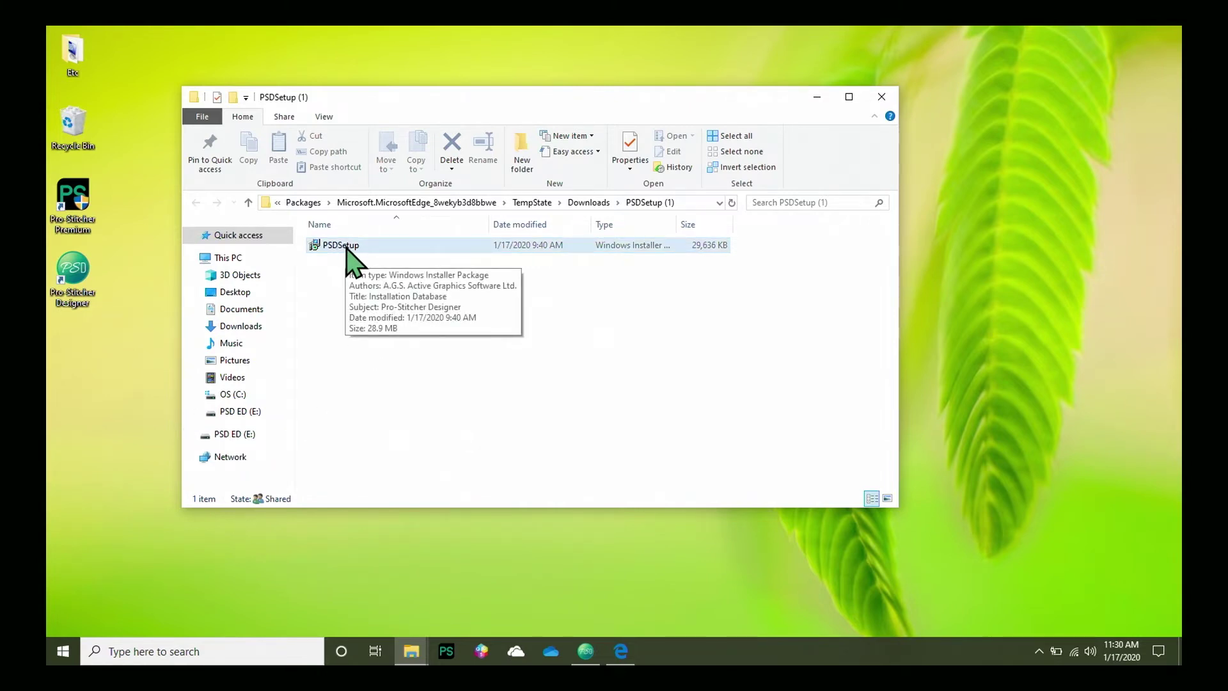
right_click(346, 248)
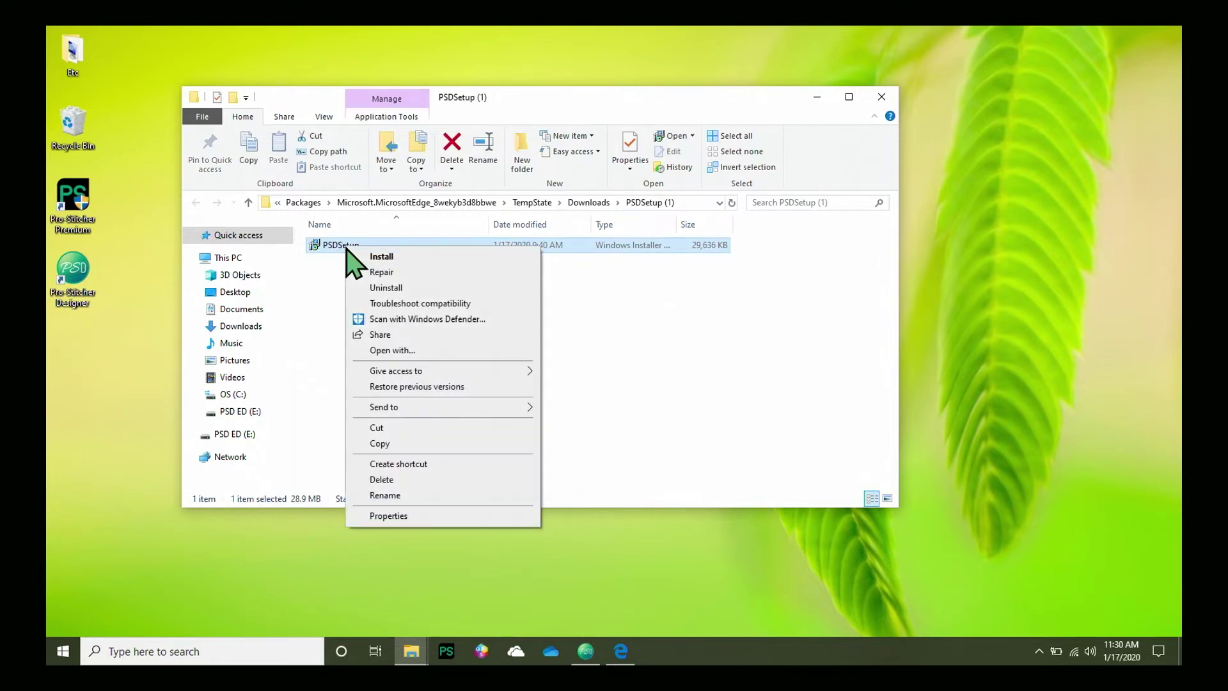
click(394, 443)
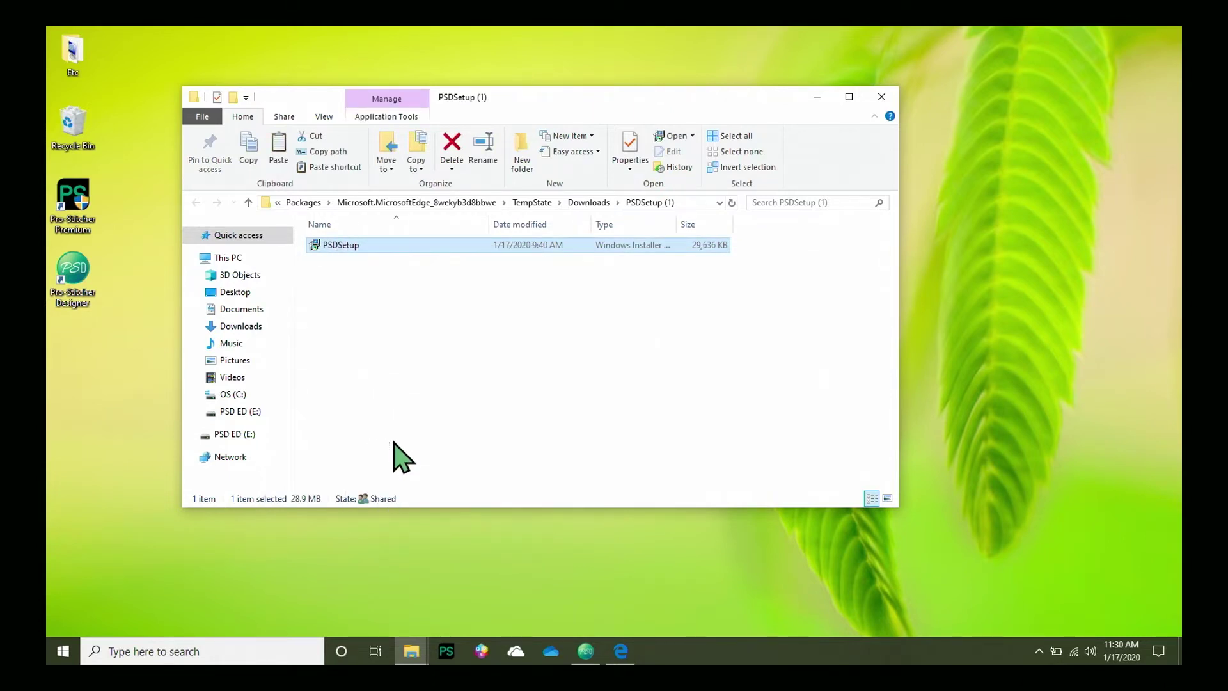
right_click(234, 435)
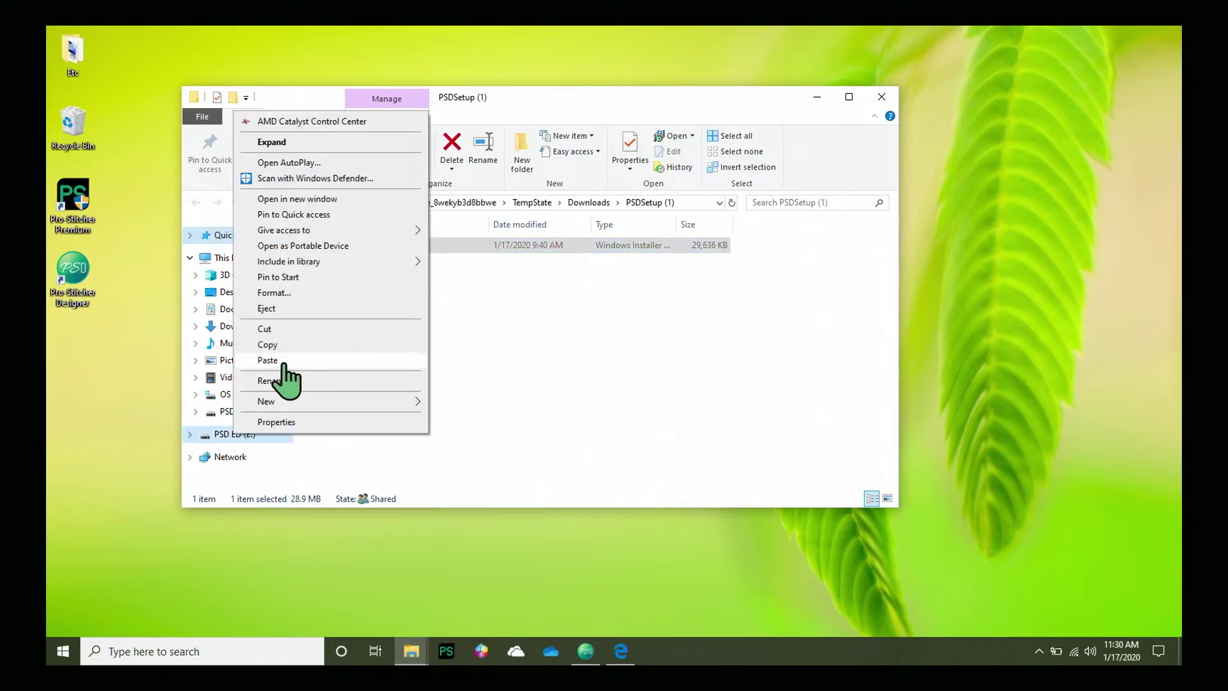
click(282, 362)
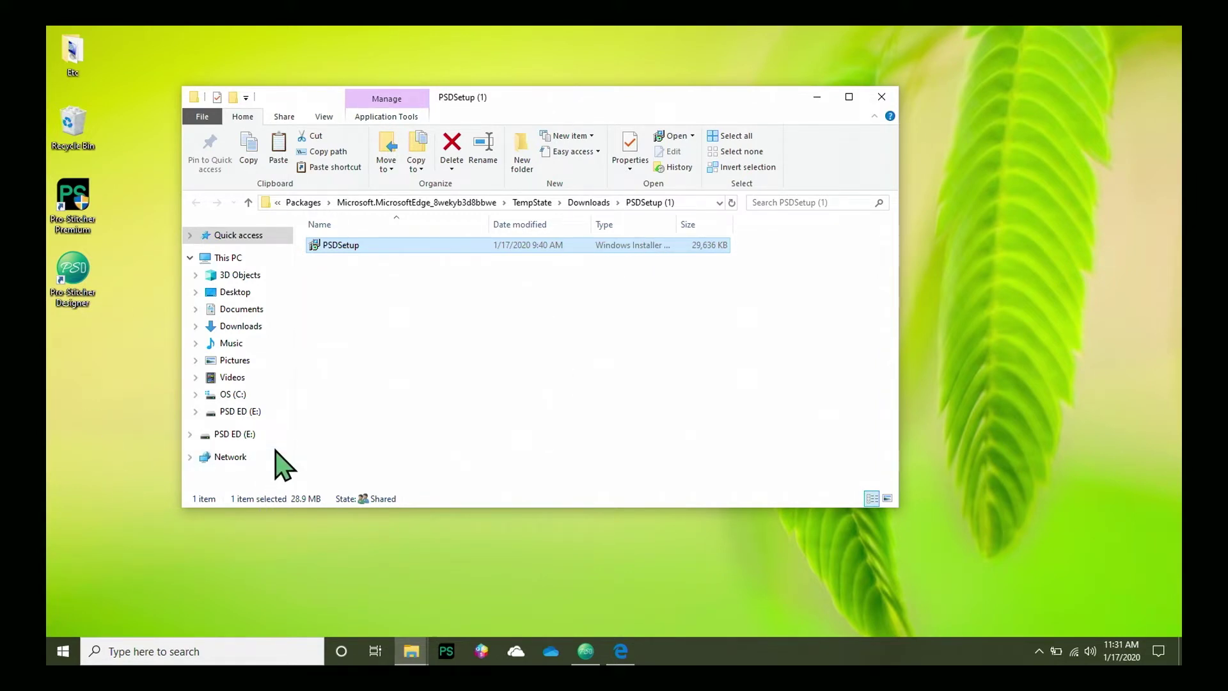
Safely eject the PSD ED (E:) USB drive.
right_click(229, 435)
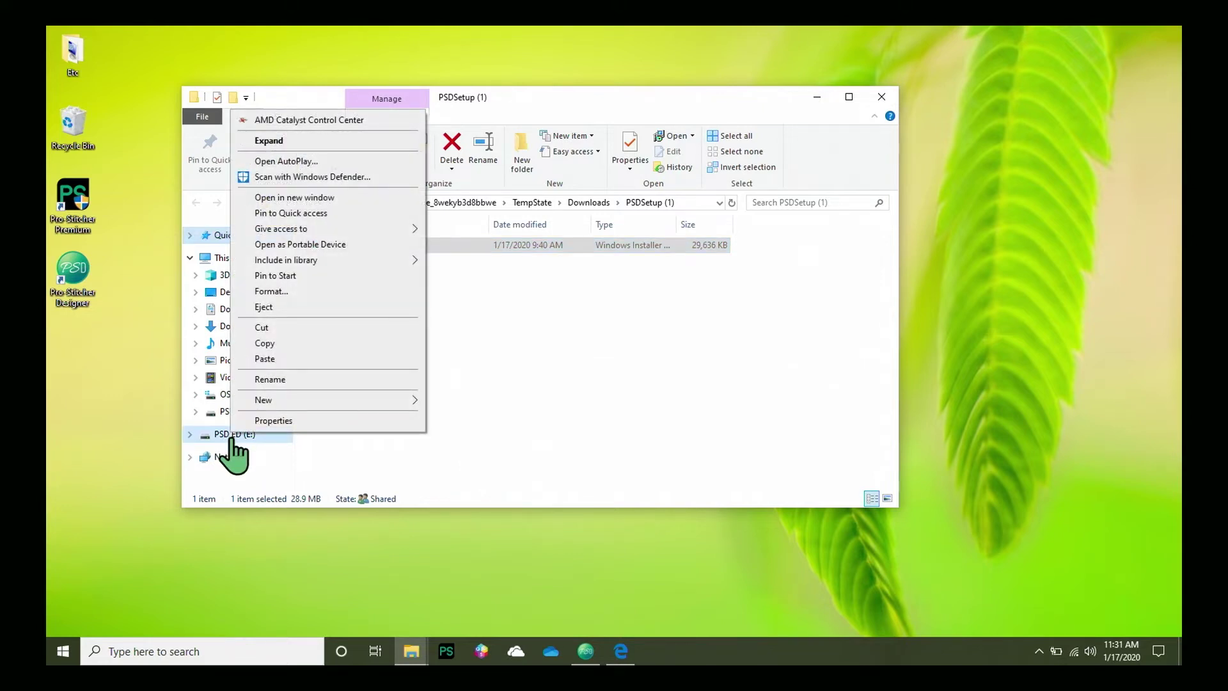
click(291, 308)
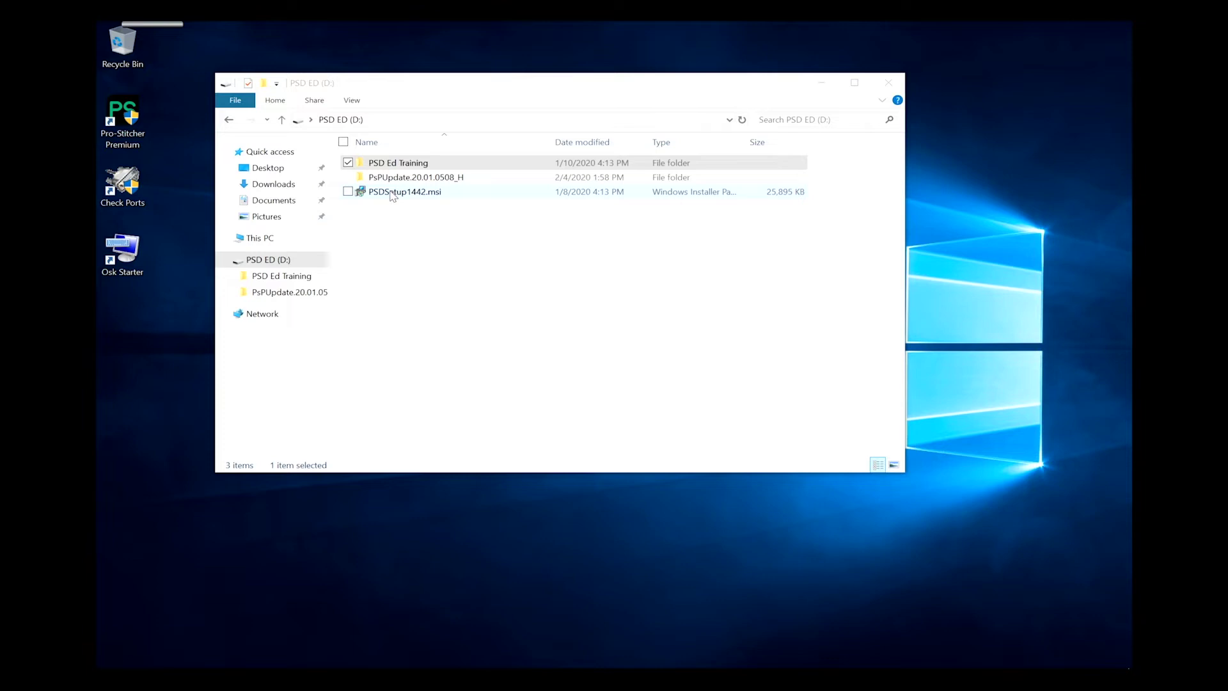
Install Pro-Stitcher Designer from PSDSetup1442.msi, accepting the license, then close the drive window.
double_click(392, 193)
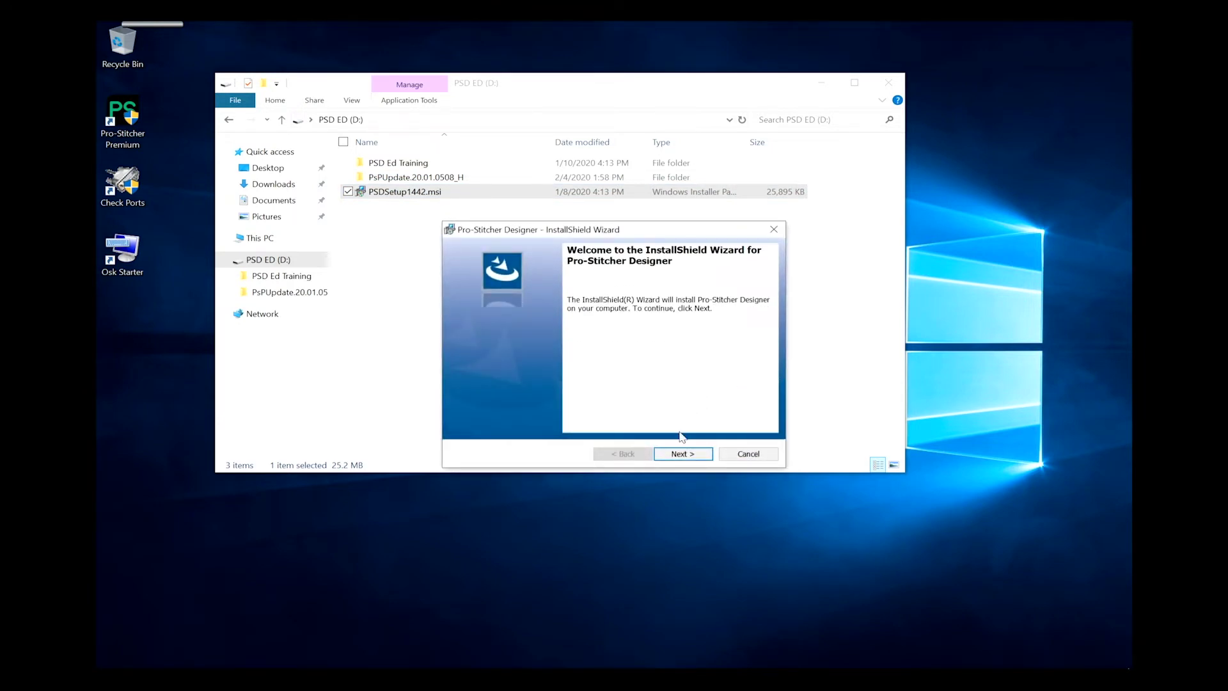
click(683, 454)
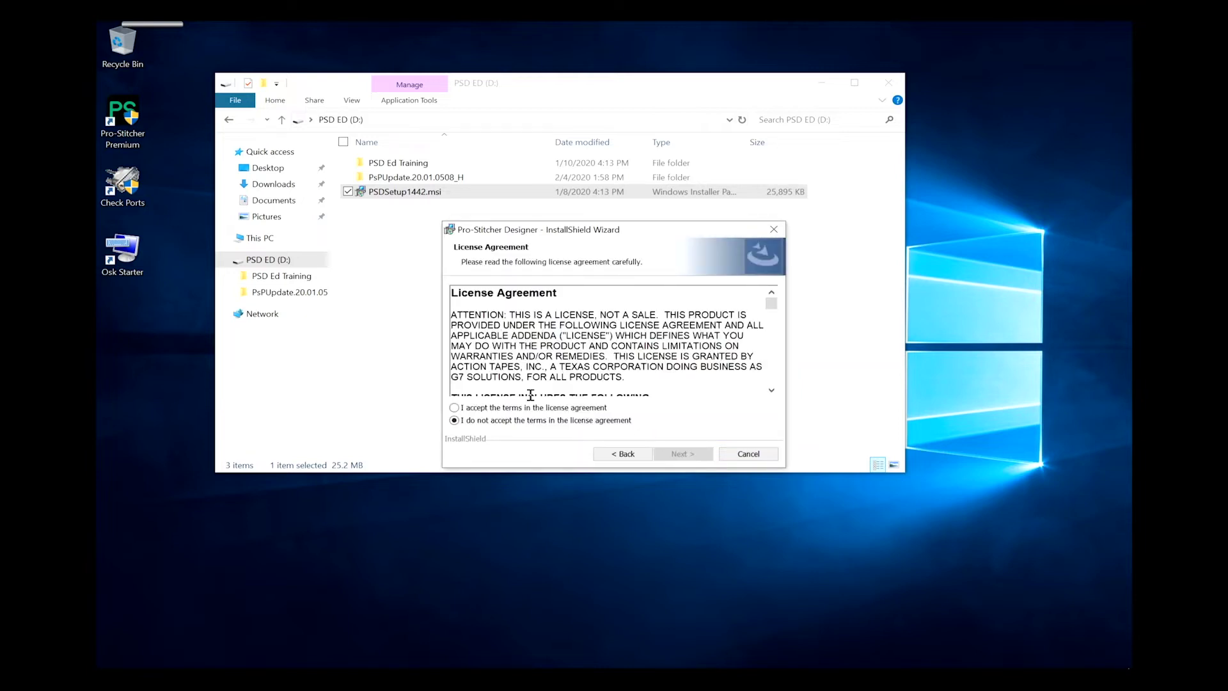
click(455, 408)
click(683, 454)
click(683, 454)
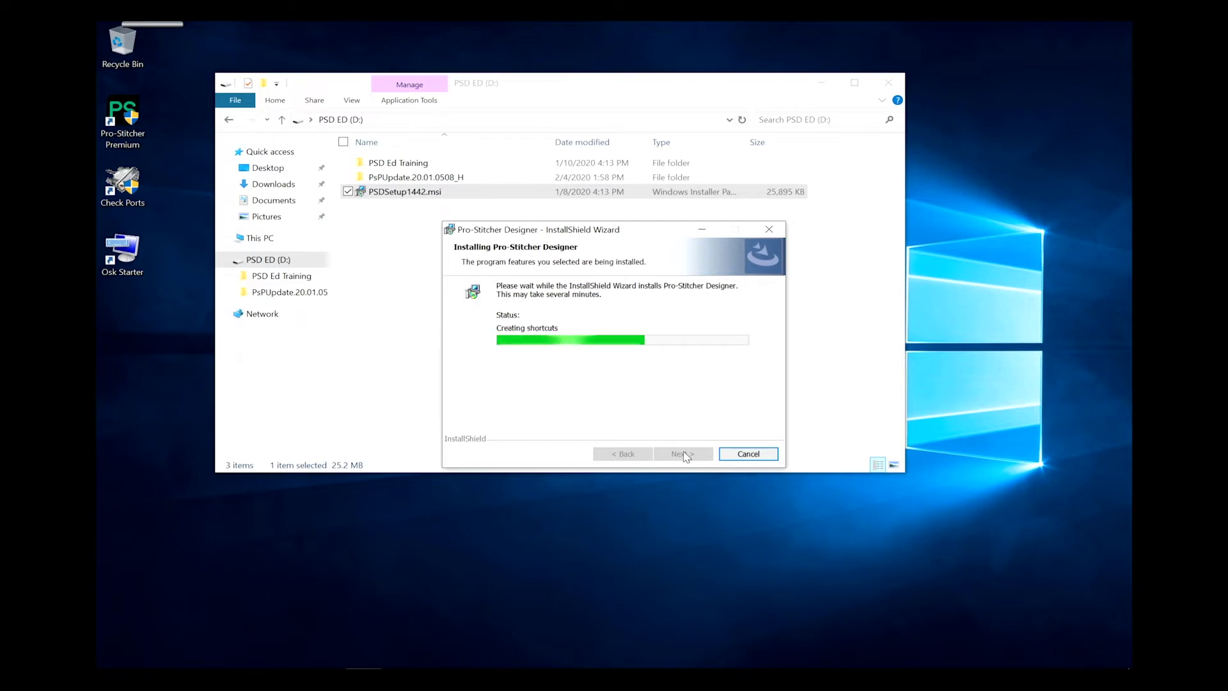
click(683, 454)
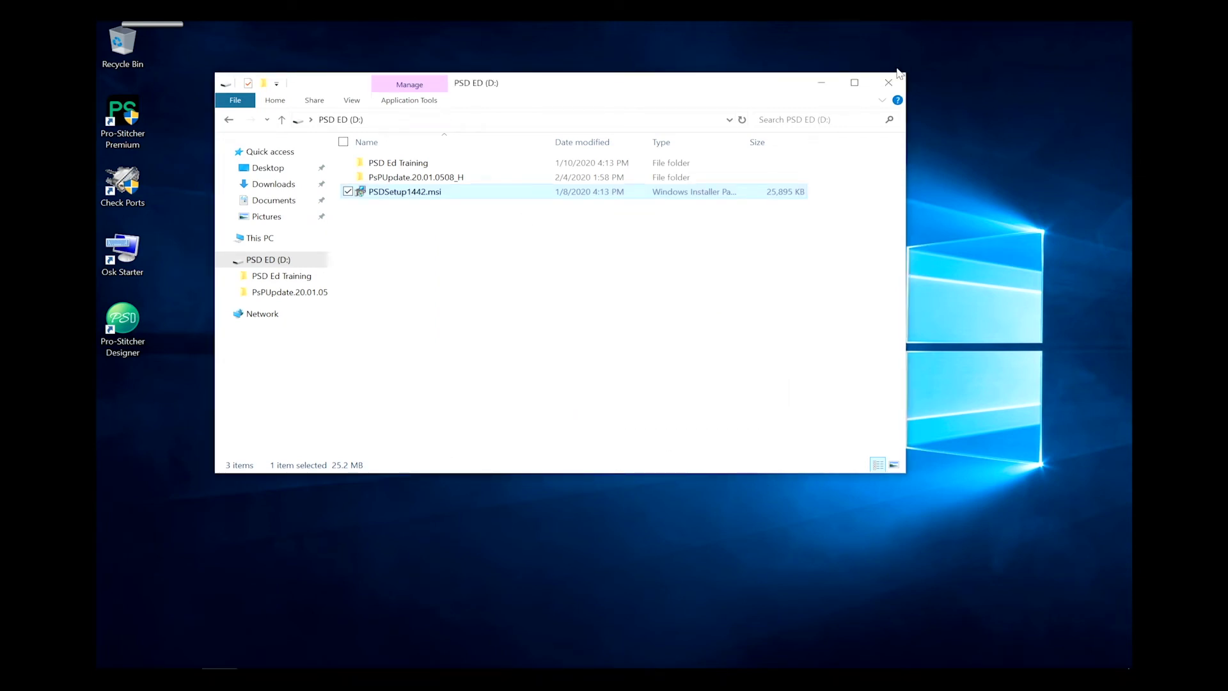
click(898, 81)
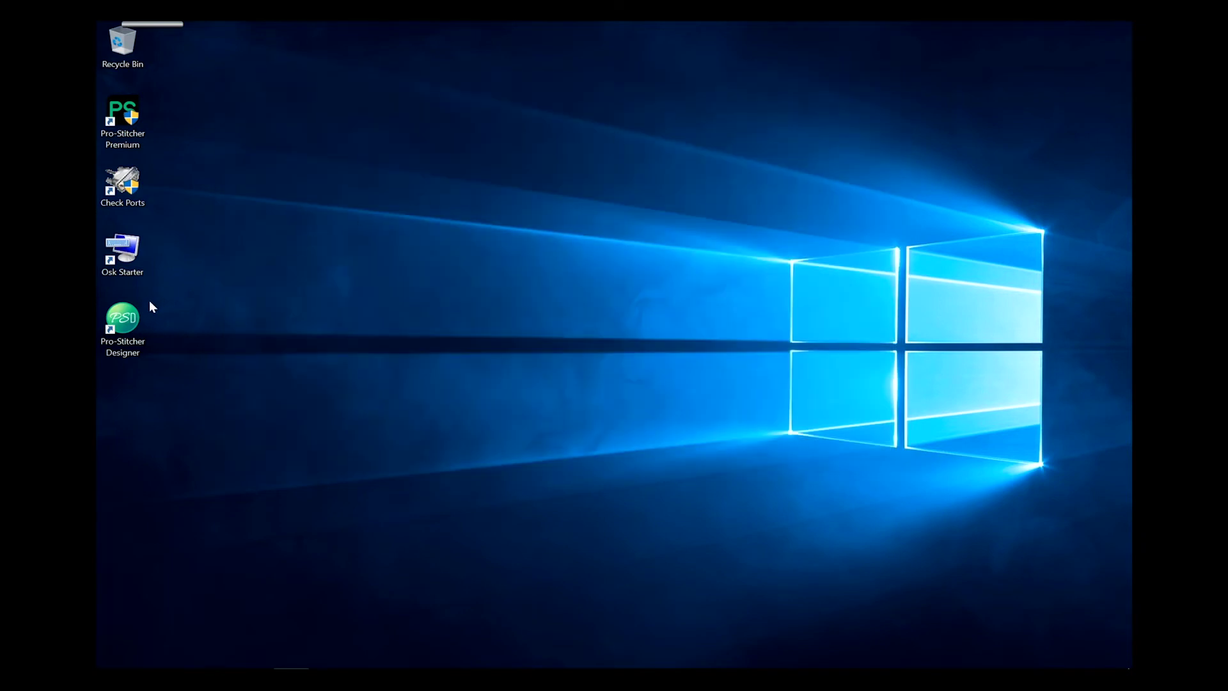
Launch Pro-Stitcher Designer from its desktop shortcut to bring up the Welcome registration form.
double_click(127, 324)
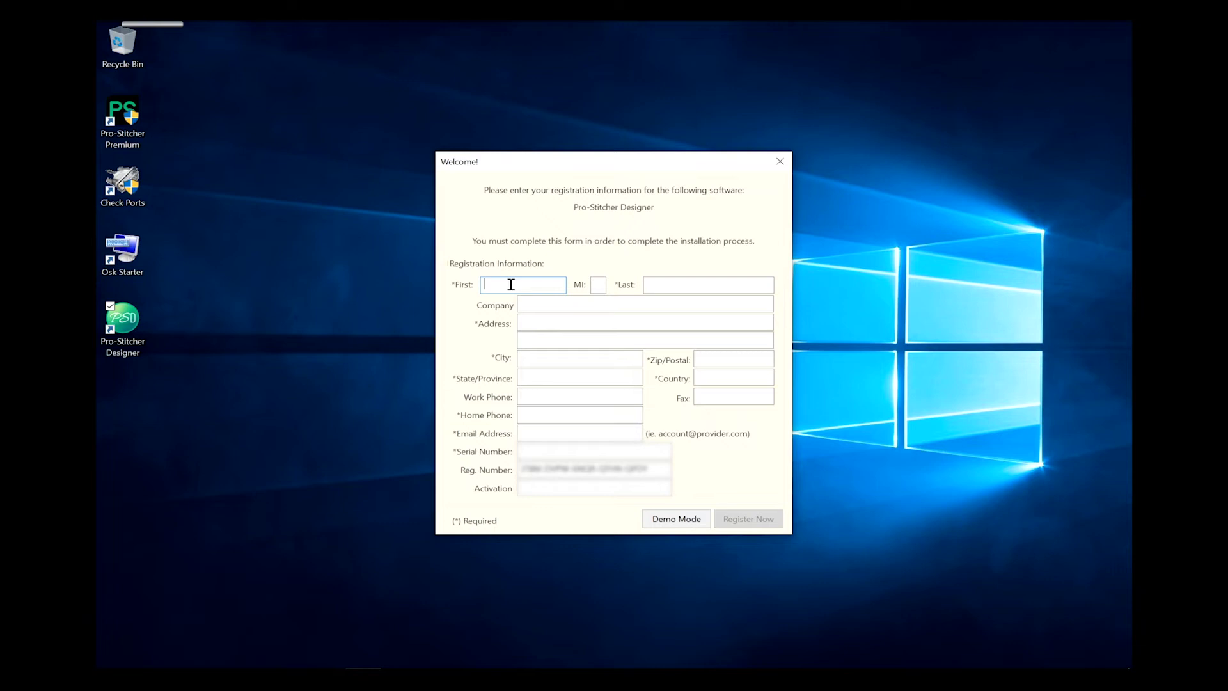
Enter the owner's first and last name, street address, city with zip code, and state IOWA.
text(Ima)
key(Tab)
key(Tab)
text(Quilter)
key(Tab)
key(Tab)
text(555 Quilting Street)
key(Tab)
key(Tab)
text(Quiltville84054)
key(Tab)
text(IOWA)
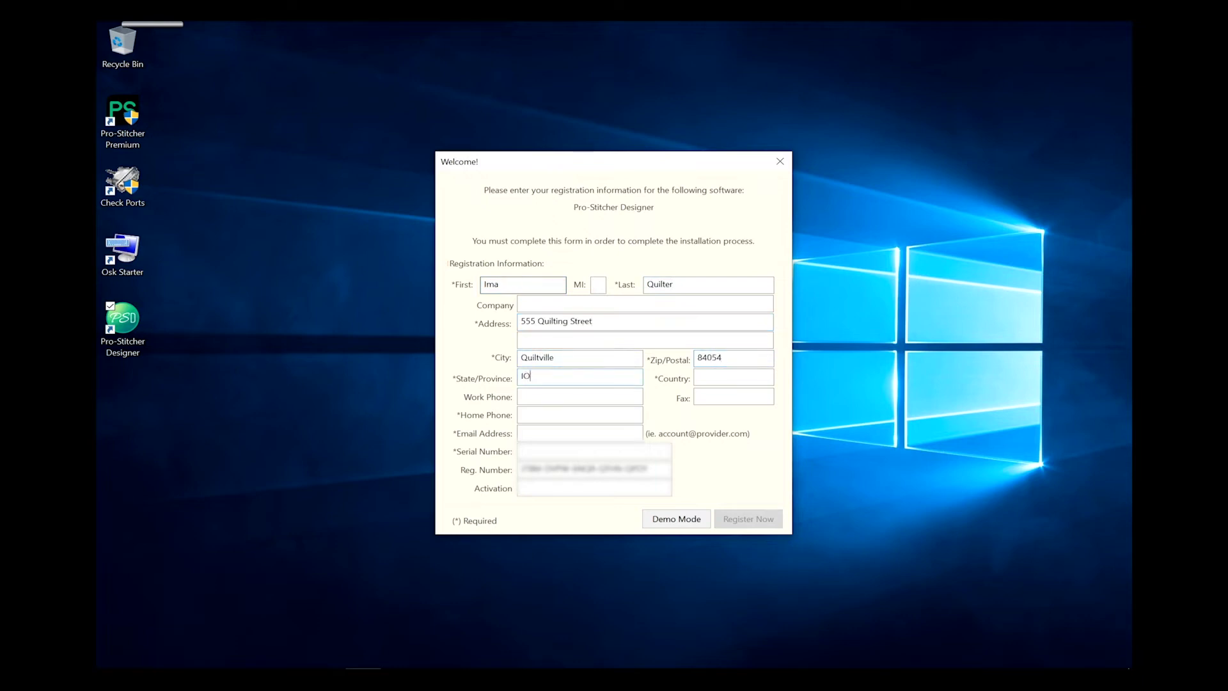
key(Tab)
Add country USA, the owner's phone number and e-mail address, and the product serial number.
text(USA)
key(Tab)
text(555-555-727)
text(3)
key(Tab)
click(559, 411)
text(555-555-7273)
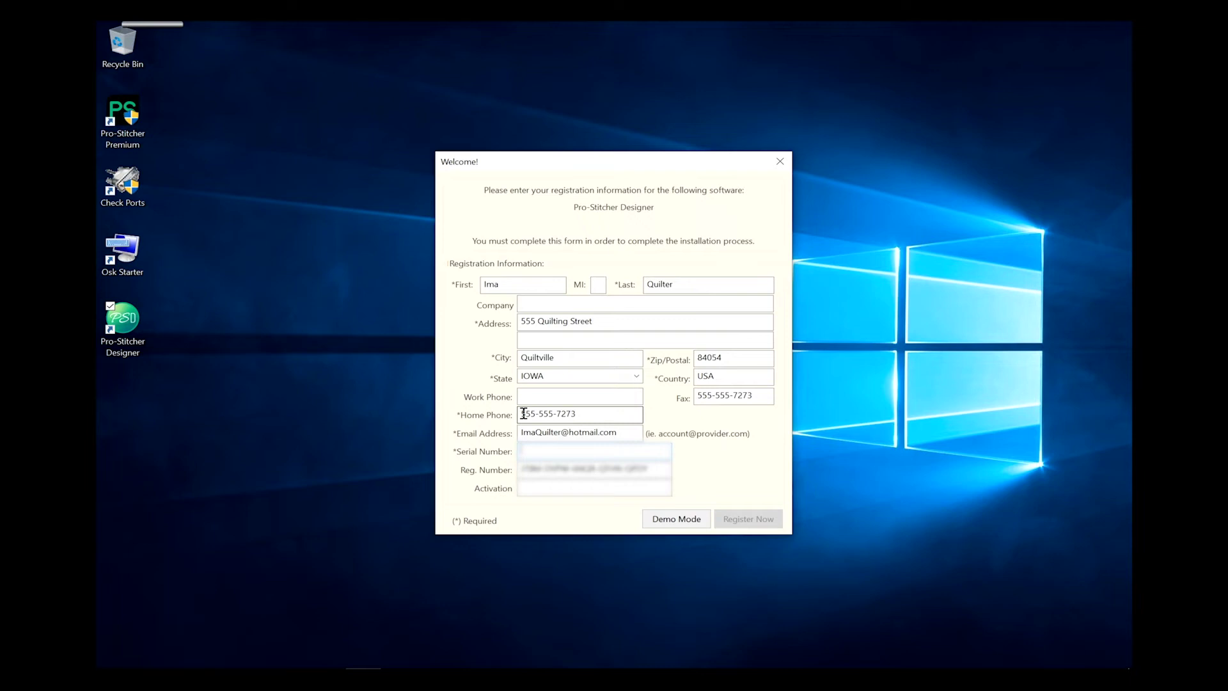
text(1913-1234567890-1234)
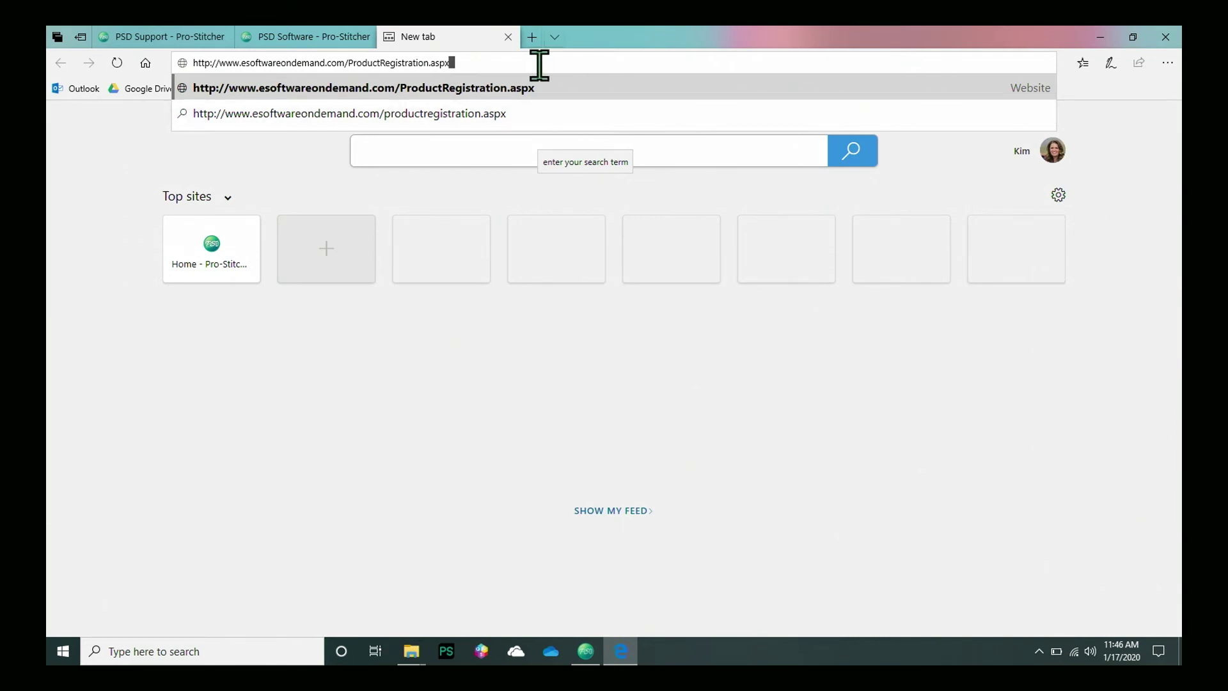
Load the Product Registration page and enter the owner's first and last name, street address and city.
key(Return)
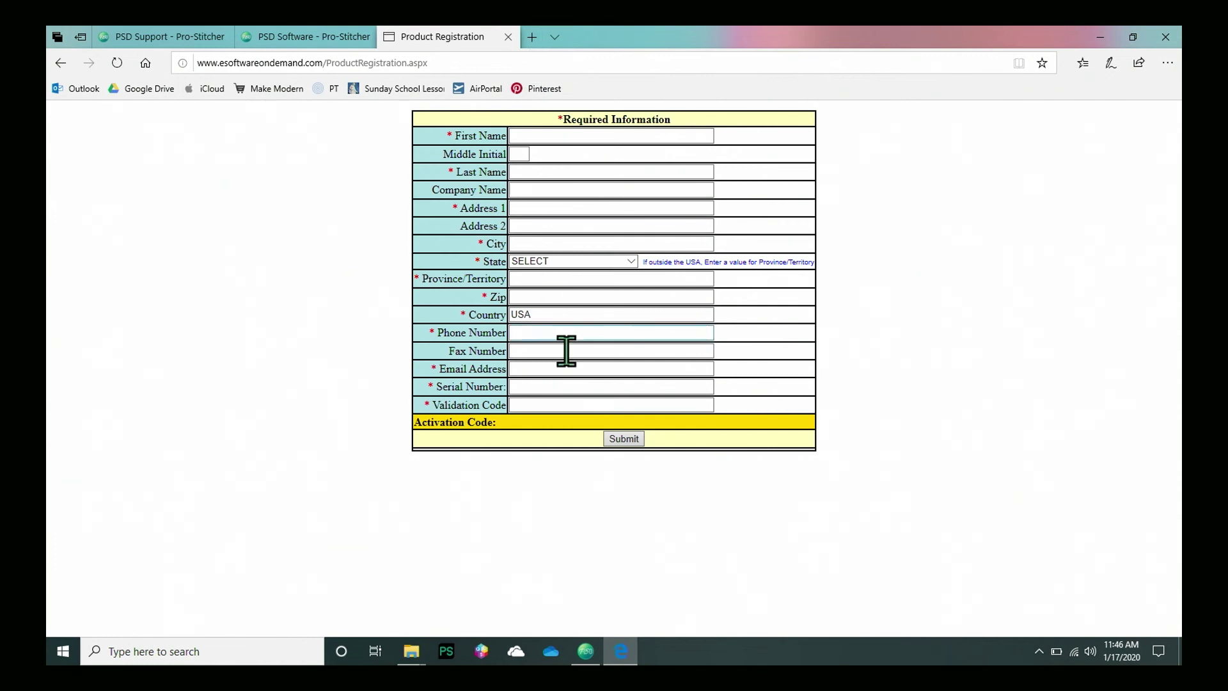
click(548, 136)
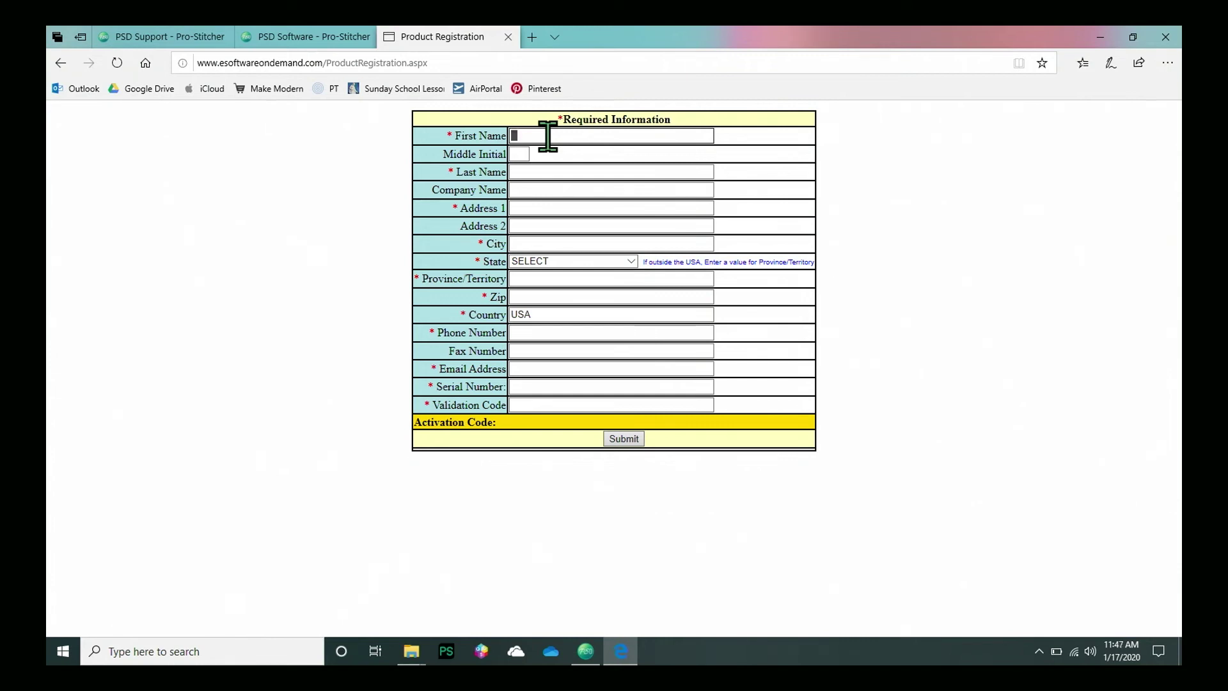
text(Ima)
key(Tab)
text(Quilte)
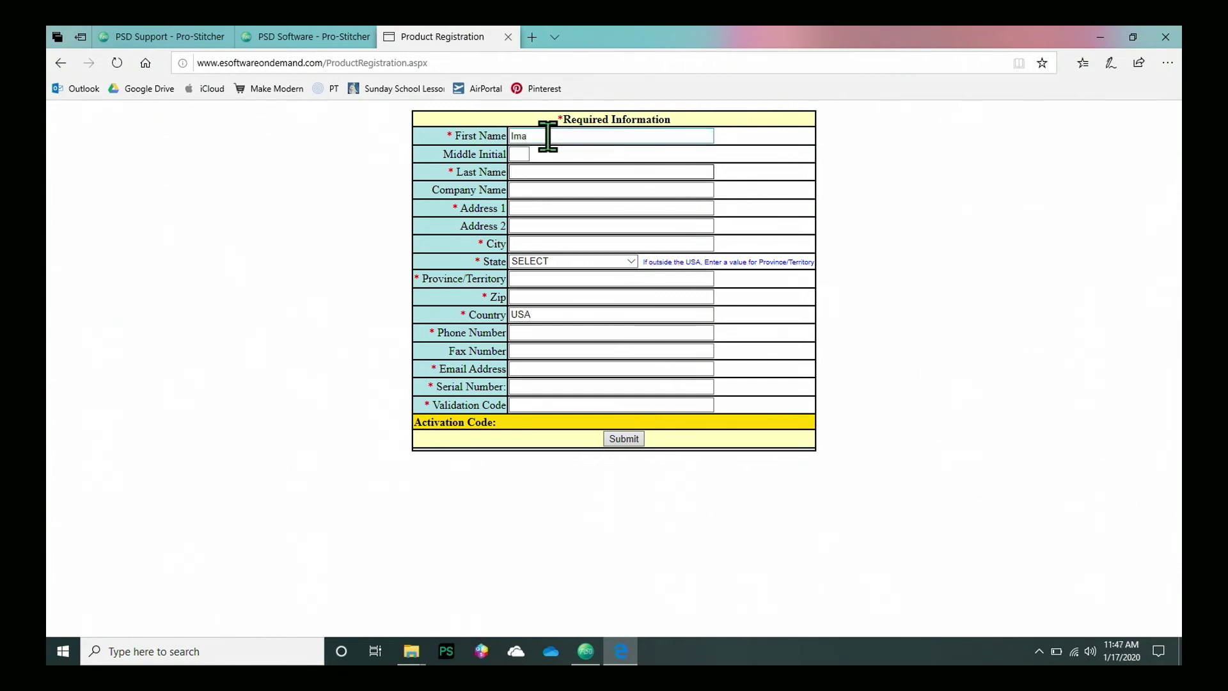
text(r)
key(Tab)
text(555 Quilting Street)
key(Tab)
text(Quiltville)
Choose IOWA as the state, then fill in province 'iowa', zip code, phone, e-mail and the validation code.
click(630, 262)
click(563, 454)
click(556, 278)
text(iowa)
click(556, 296)
text(84054)
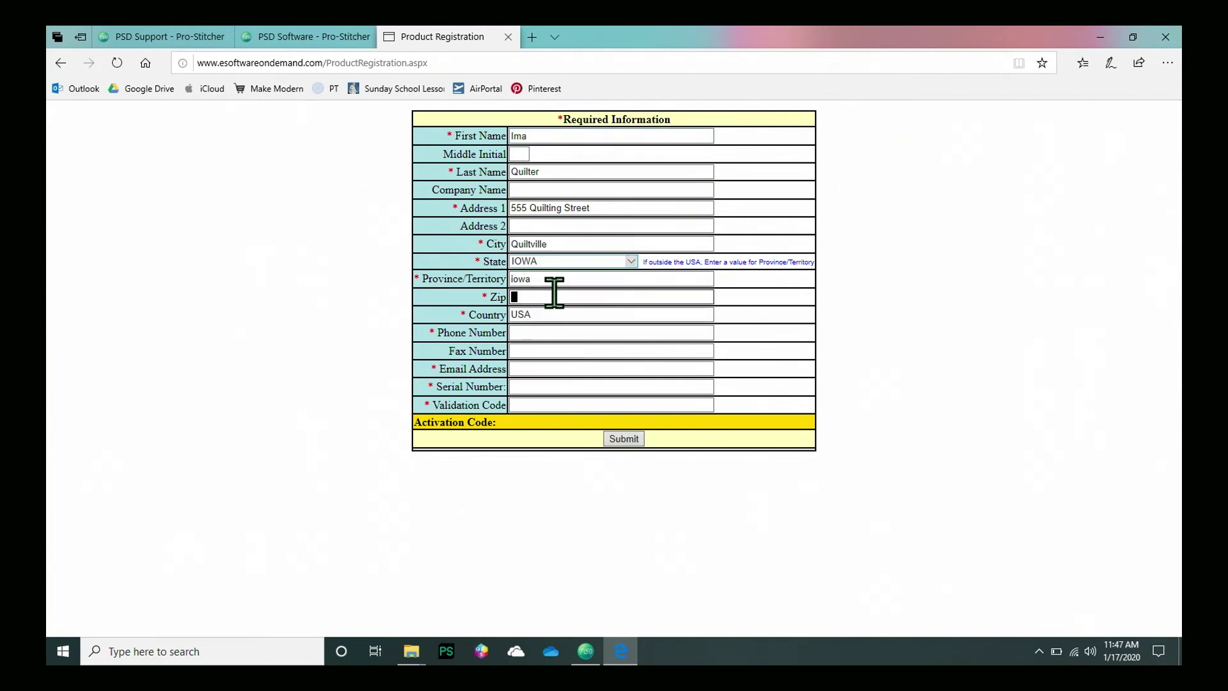
click(542, 326)
text(555-555-7273)
click(541, 365)
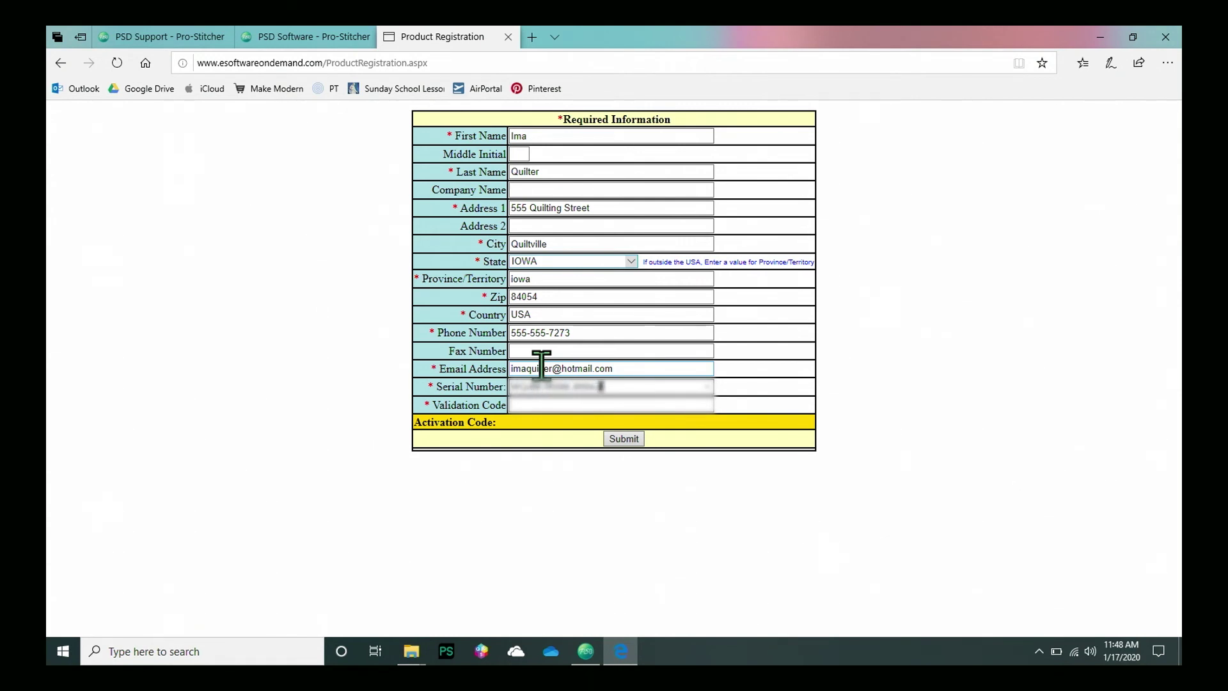
click(553, 403)
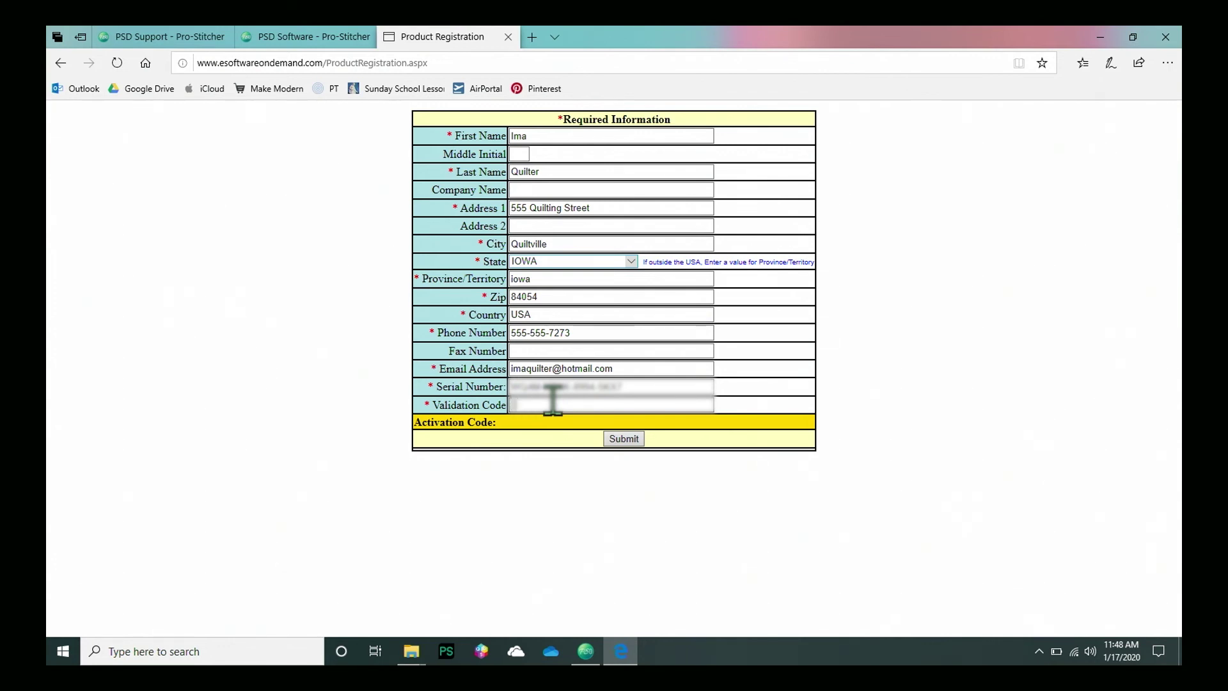
text(XXXX-XXX)
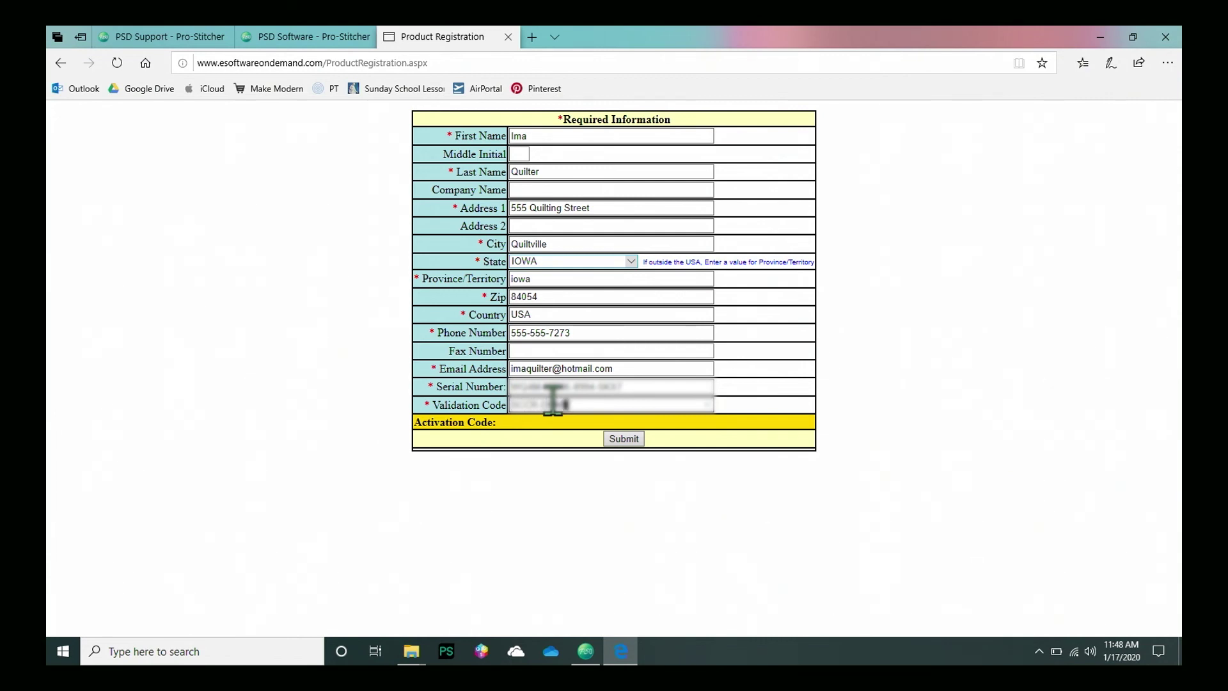